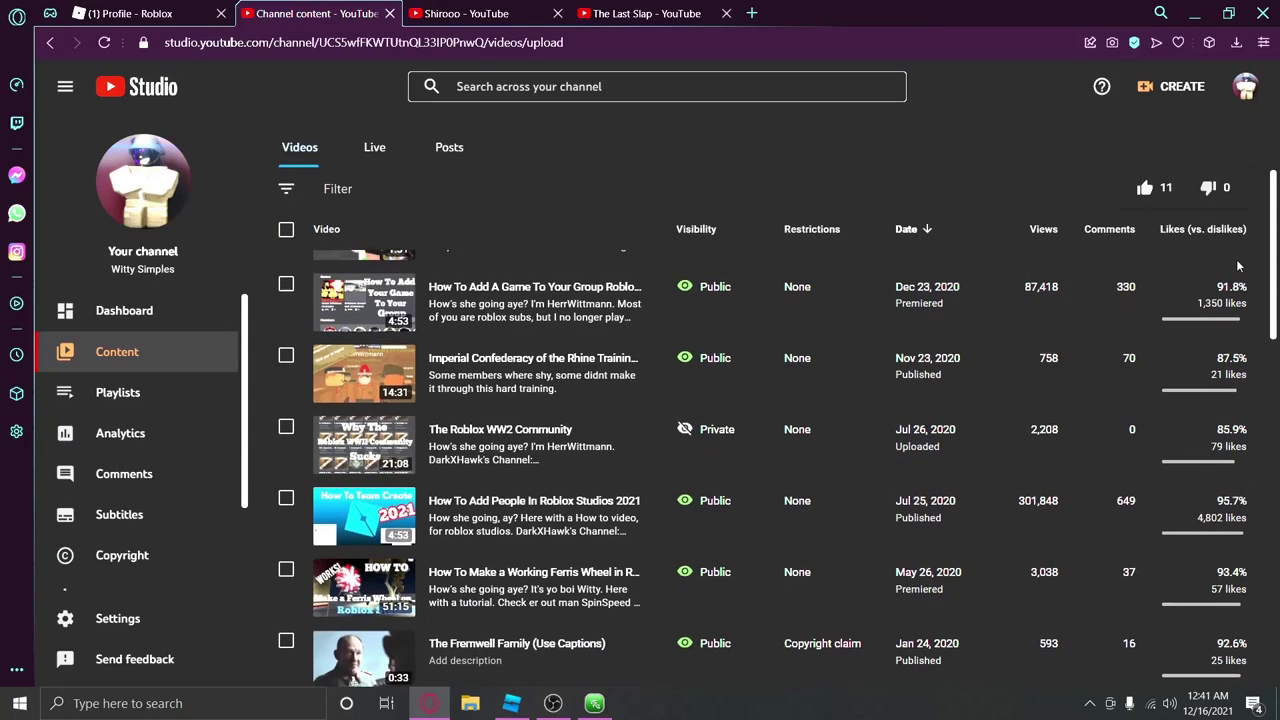
Scroll on the Windows desktop while the idk bc idc place loads in Roblox Studio.
scroll(1240, 265, "down", 1)
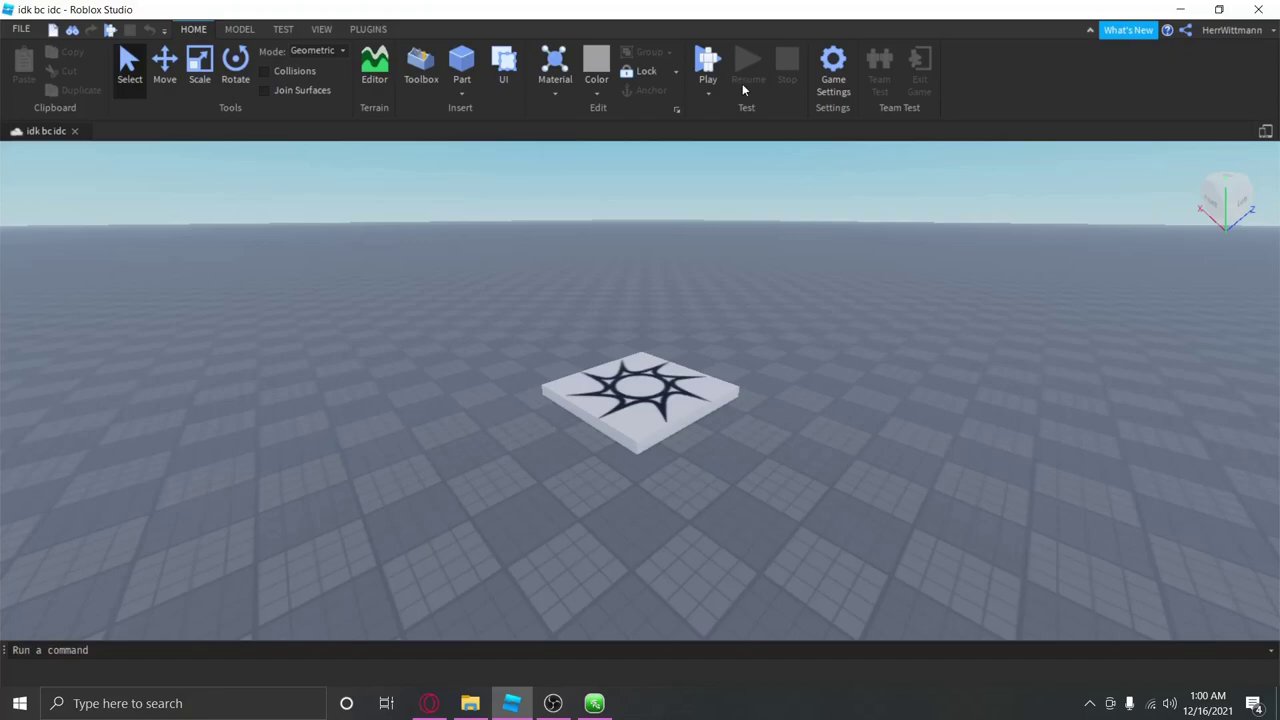
Turn on Team Create for the idk bc idc place from the View tab.
left_click(328, 29)
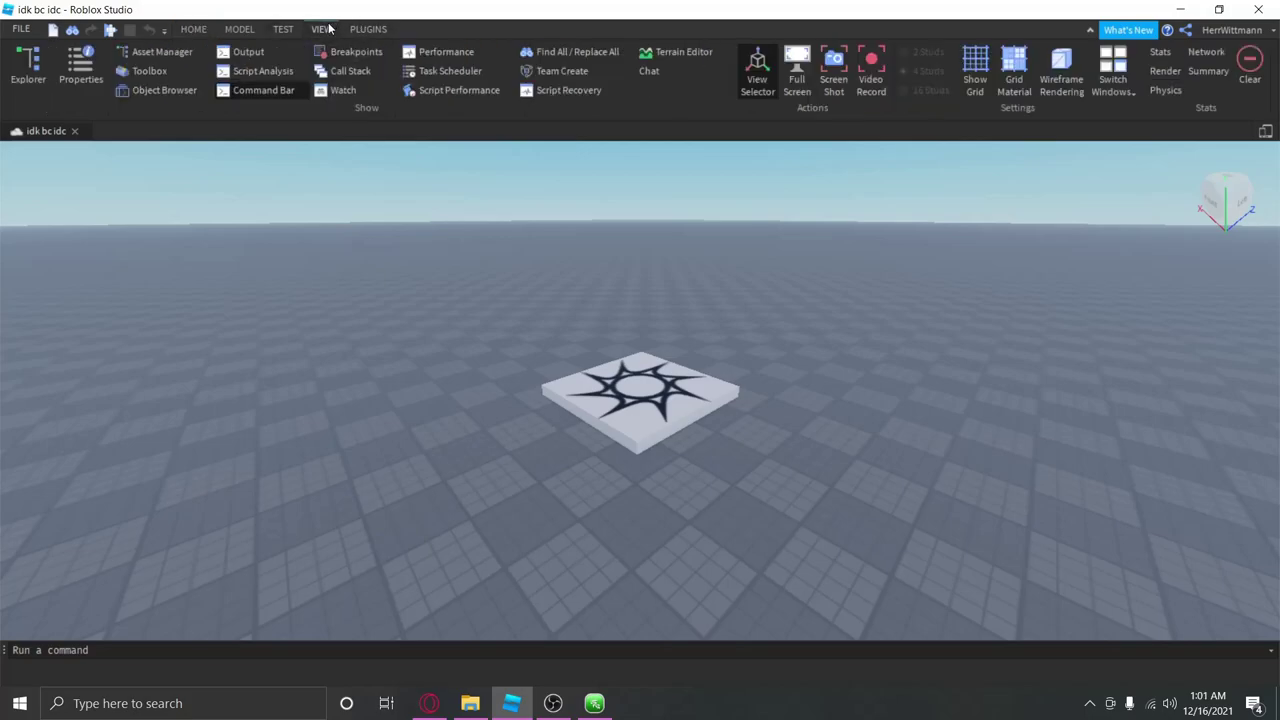
left_click(545, 72)
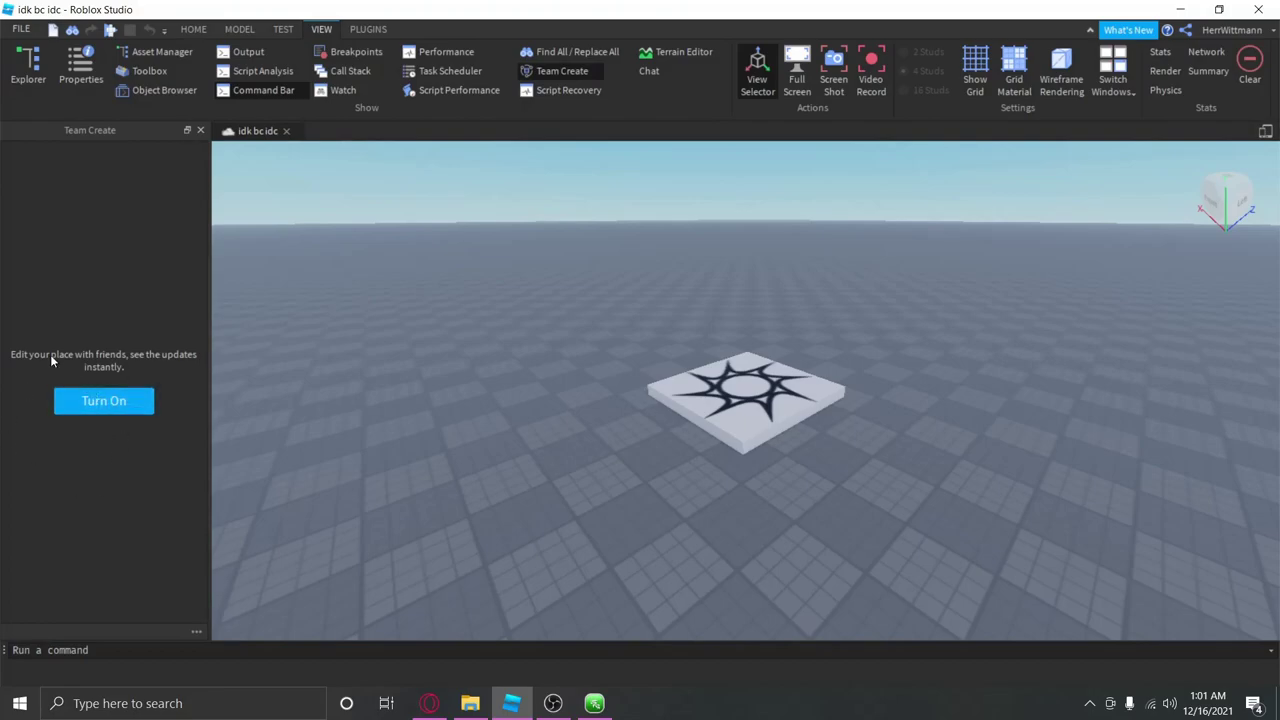
left_click(102, 406)
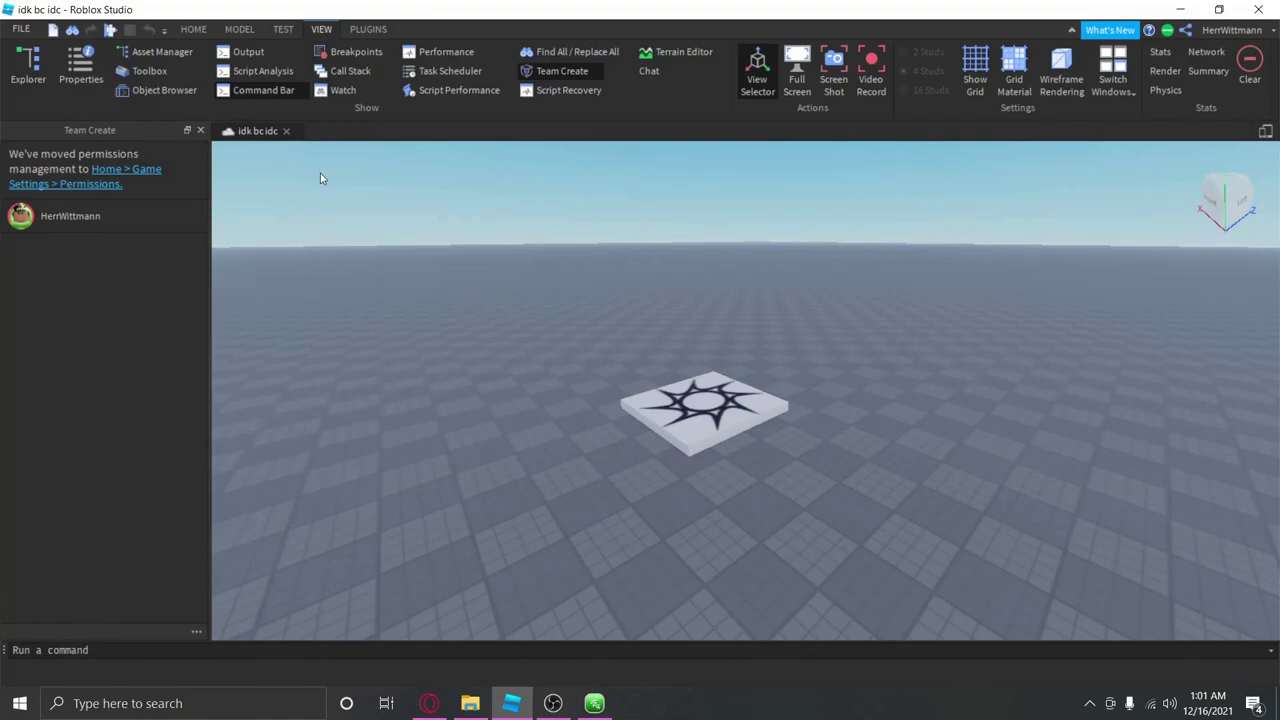
left_click(195, 29)
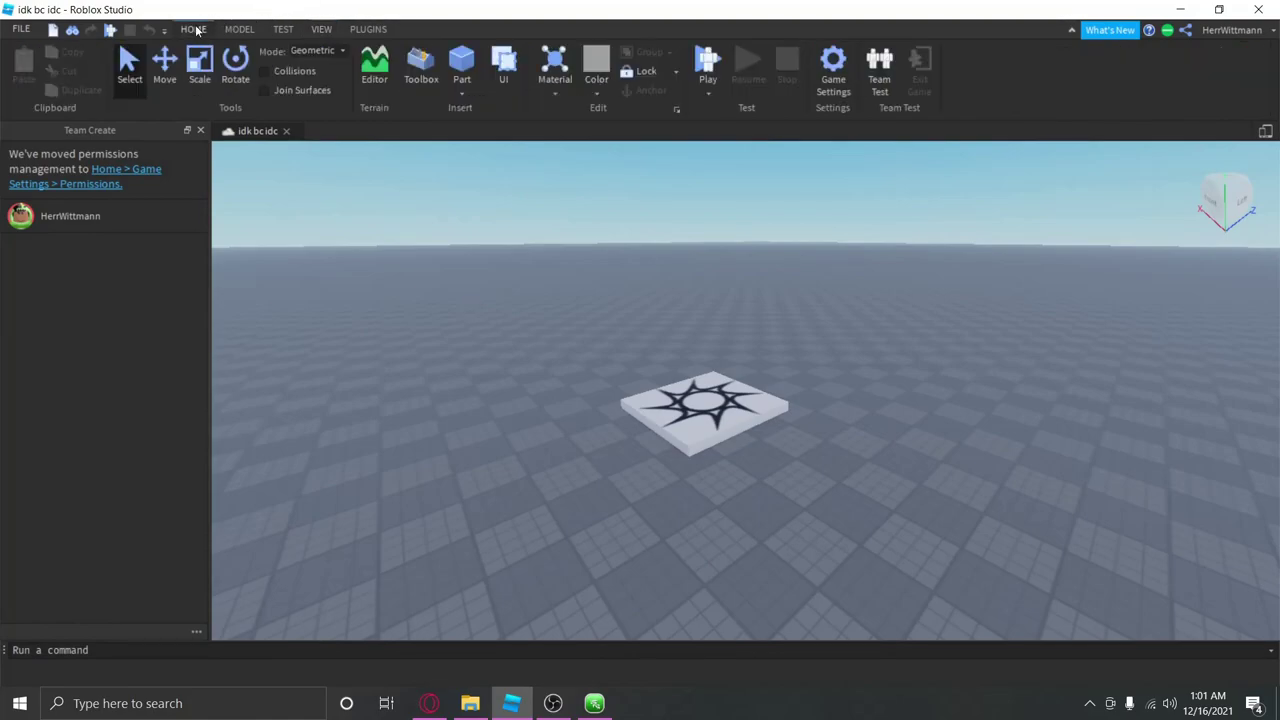
left_click(831, 77)
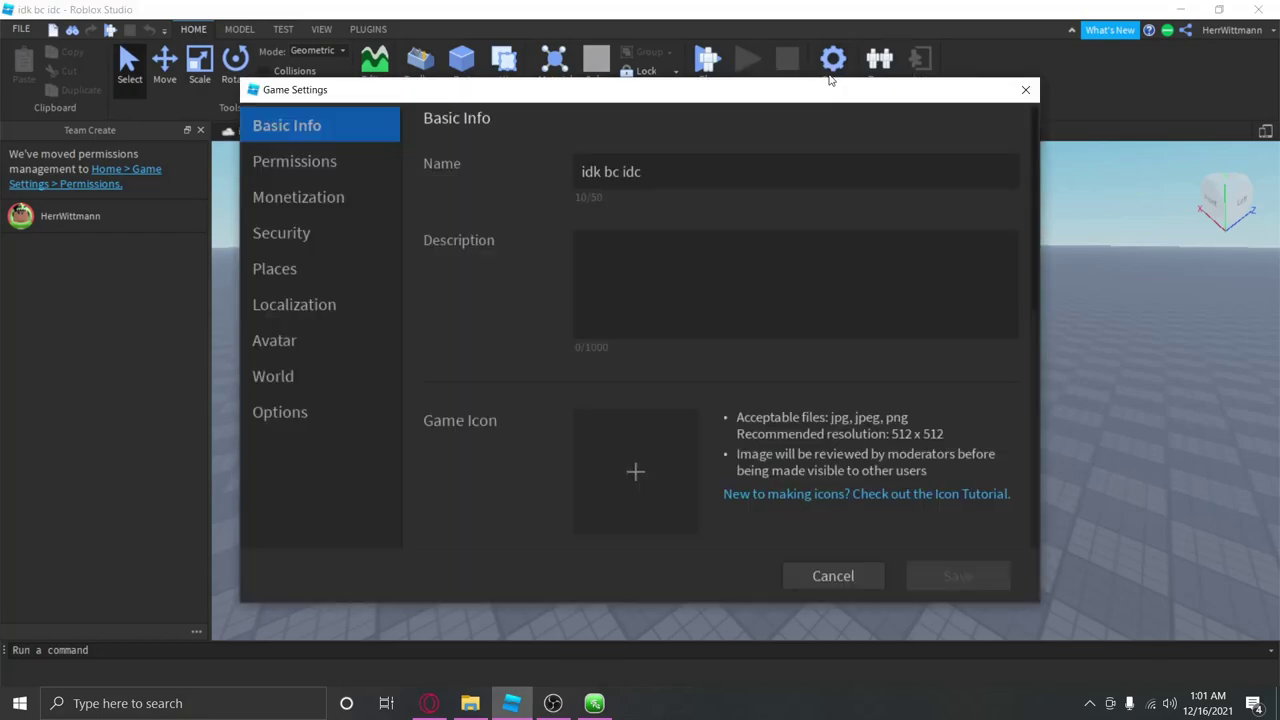
left_click(337, 163)
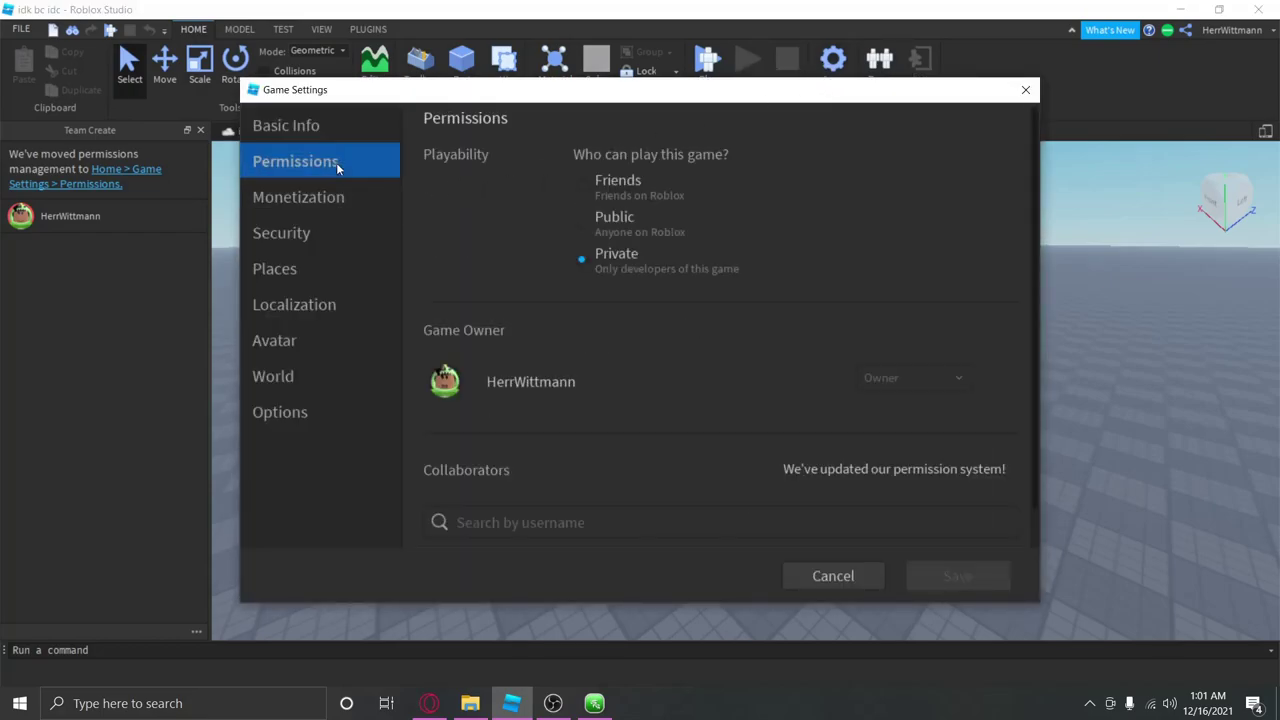
scroll(628, 332, "down", 1)
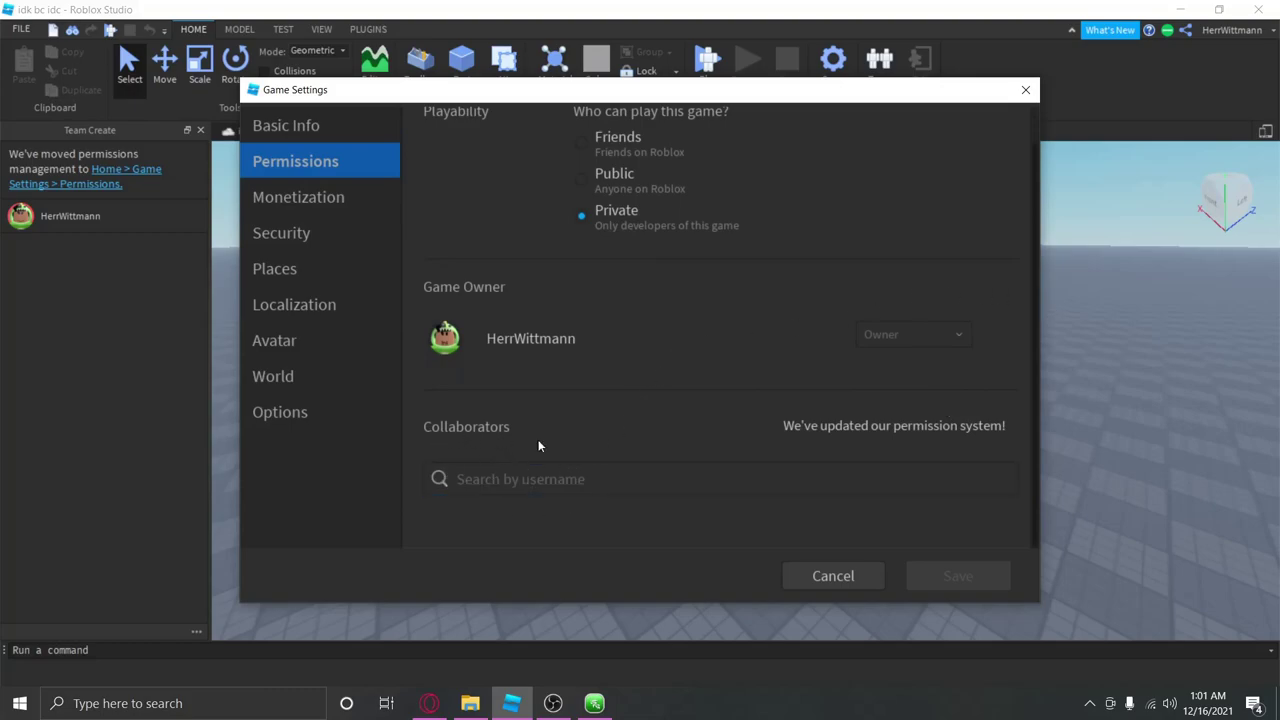
left_click(560, 484)
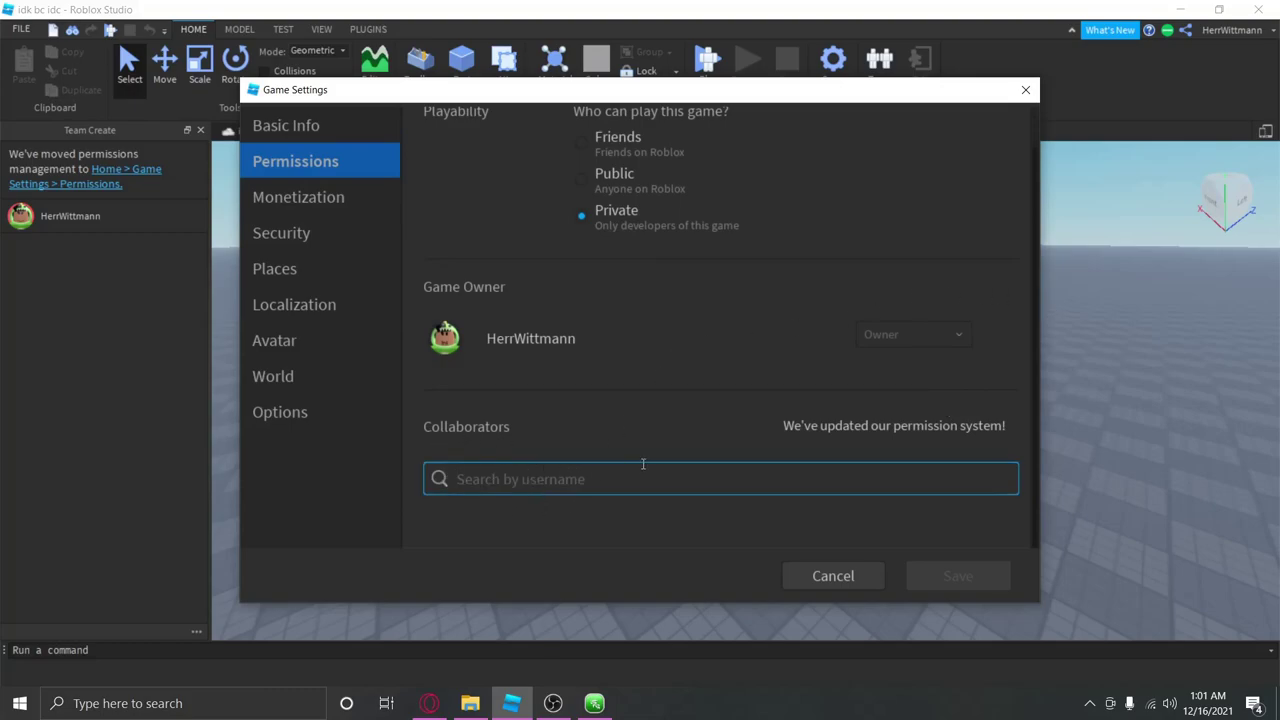
type("JimmieJohnsonII")
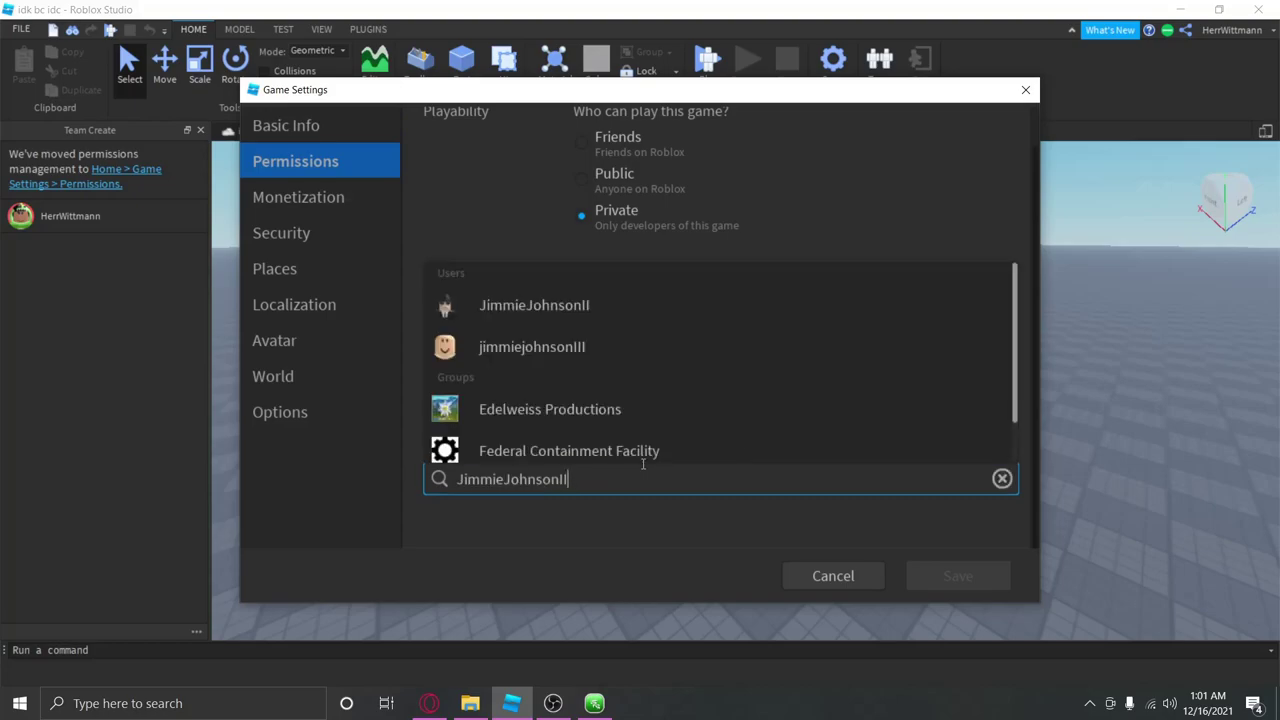
left_click(530, 303)
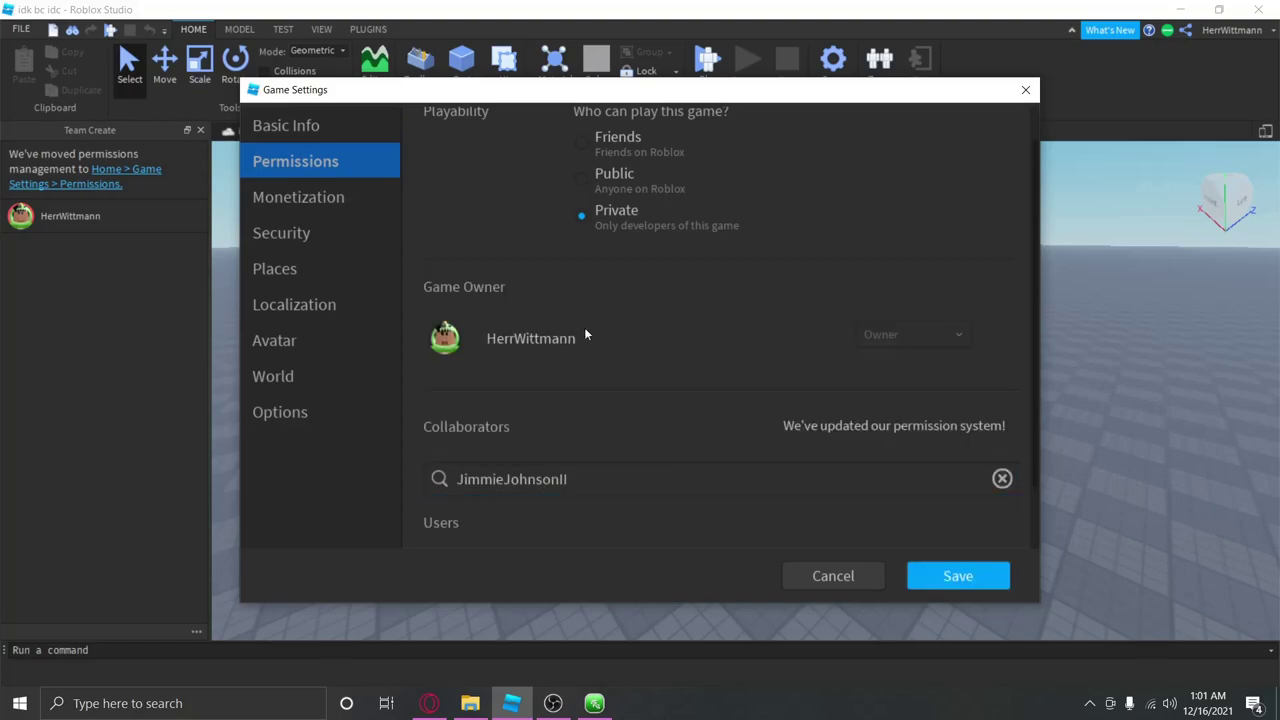
scroll(749, 406, "down", 1)
scroll(750, 412, "down", 1)
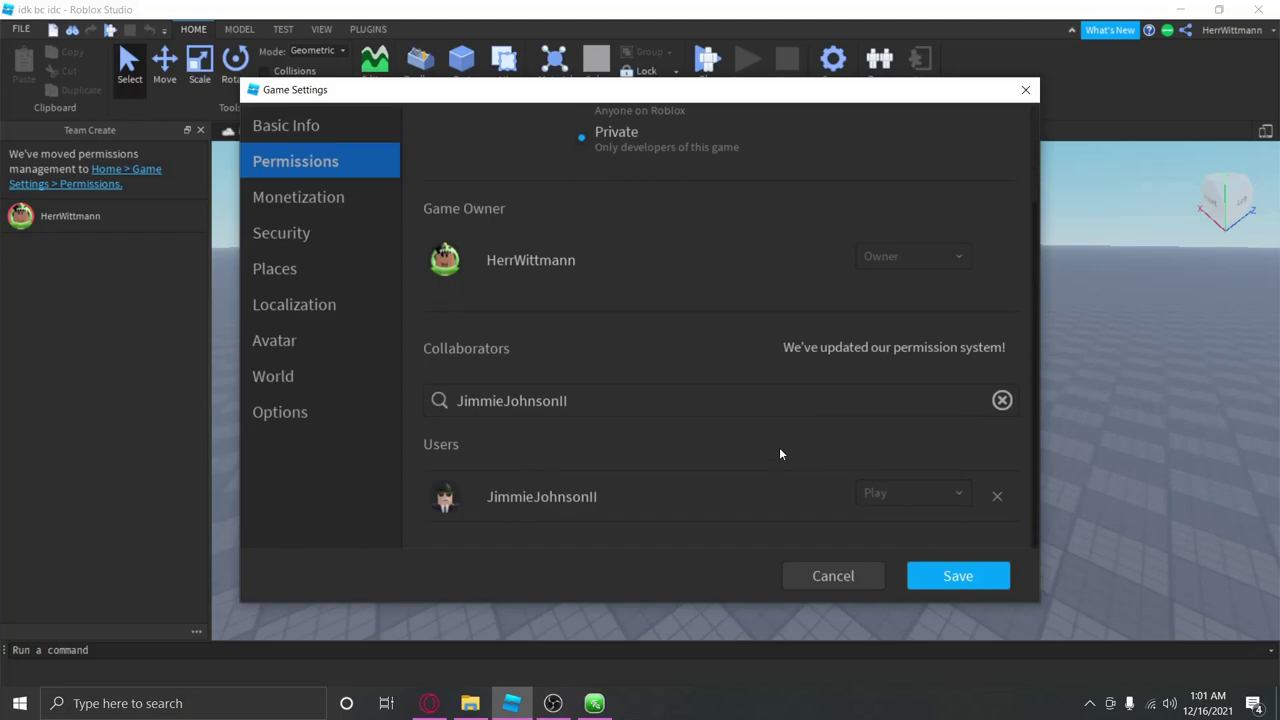
scroll(770, 440, "up", 5)
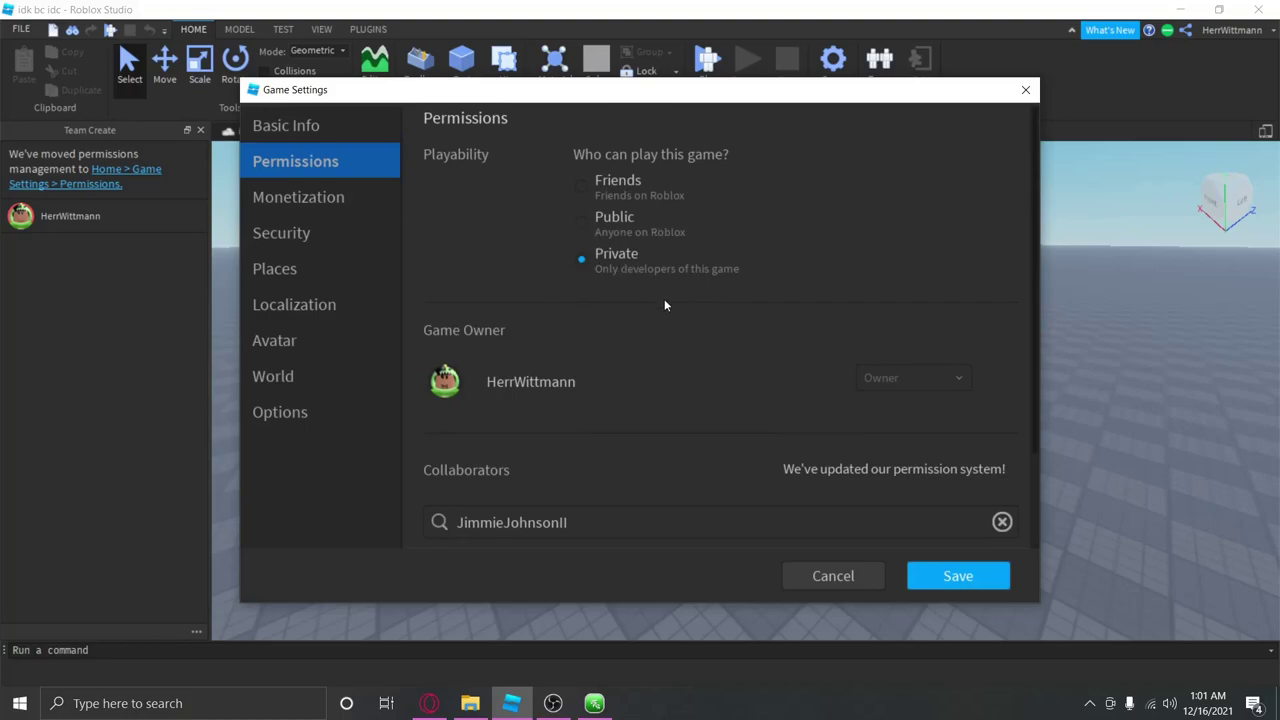
scroll(830, 463, "down", 3)
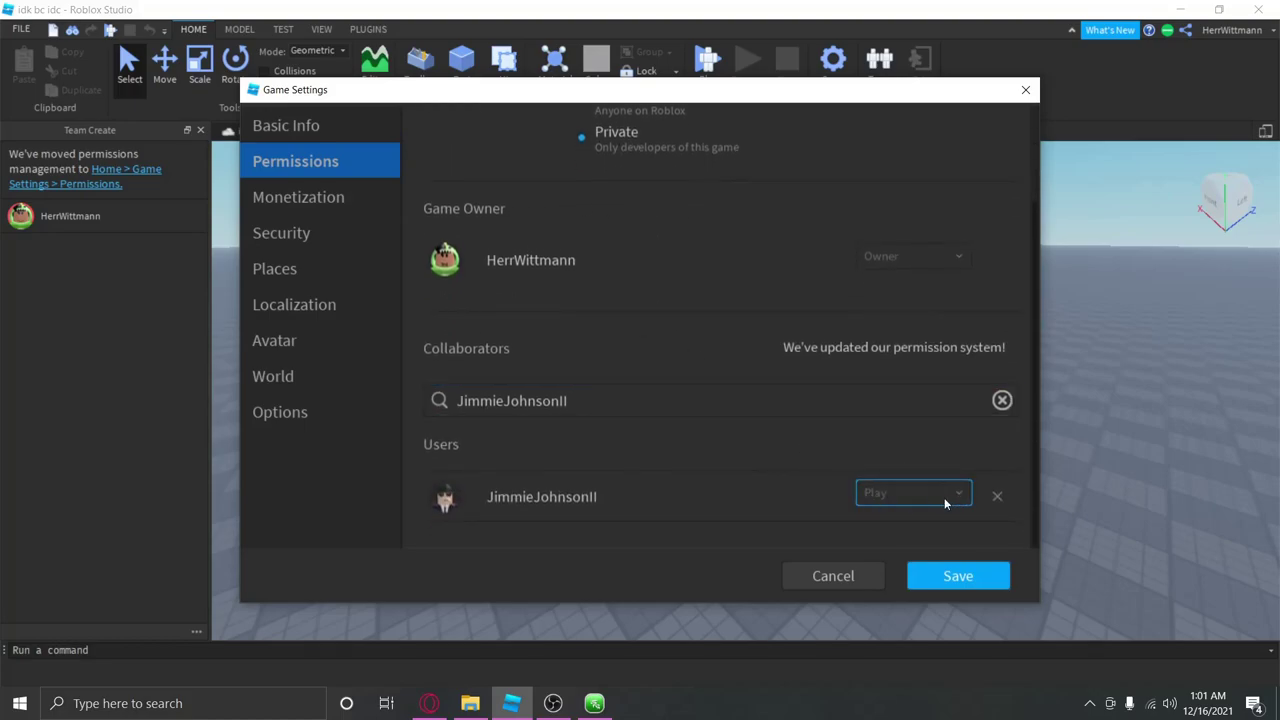
left_click(905, 494)
left_click(912, 458)
scroll(882, 440, "up", 2)
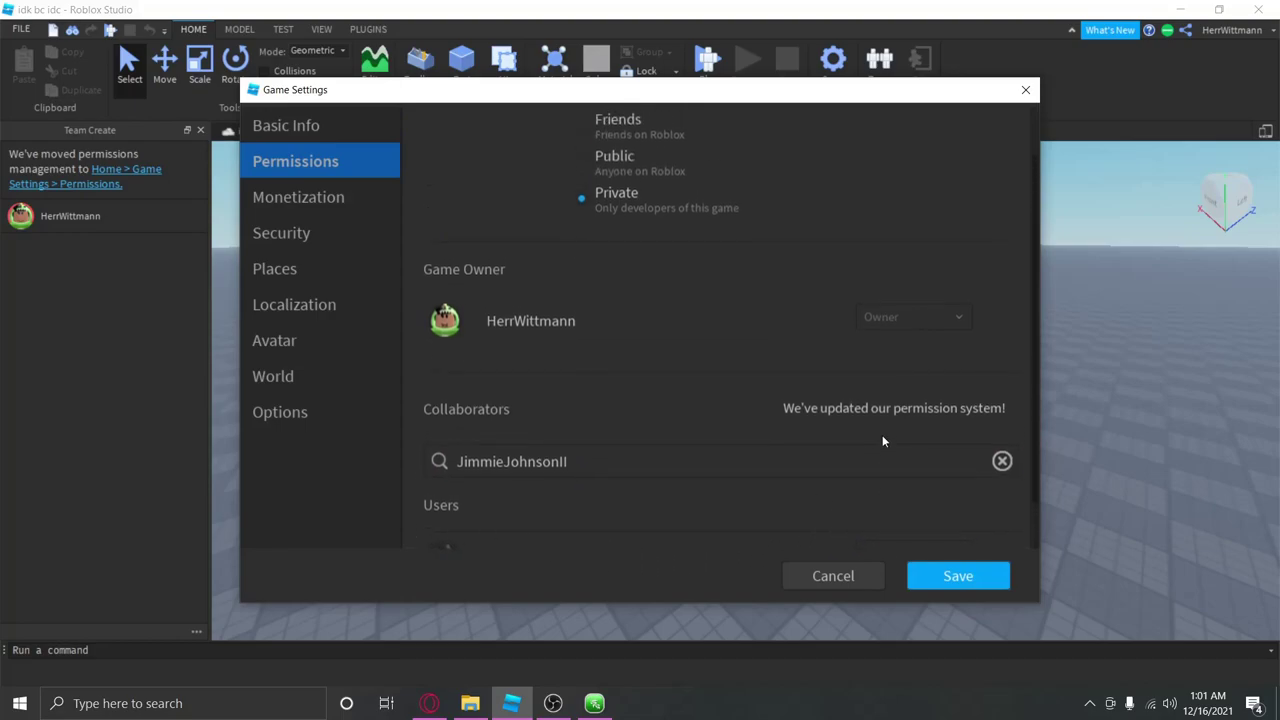
scroll(884, 340, "up", 2)
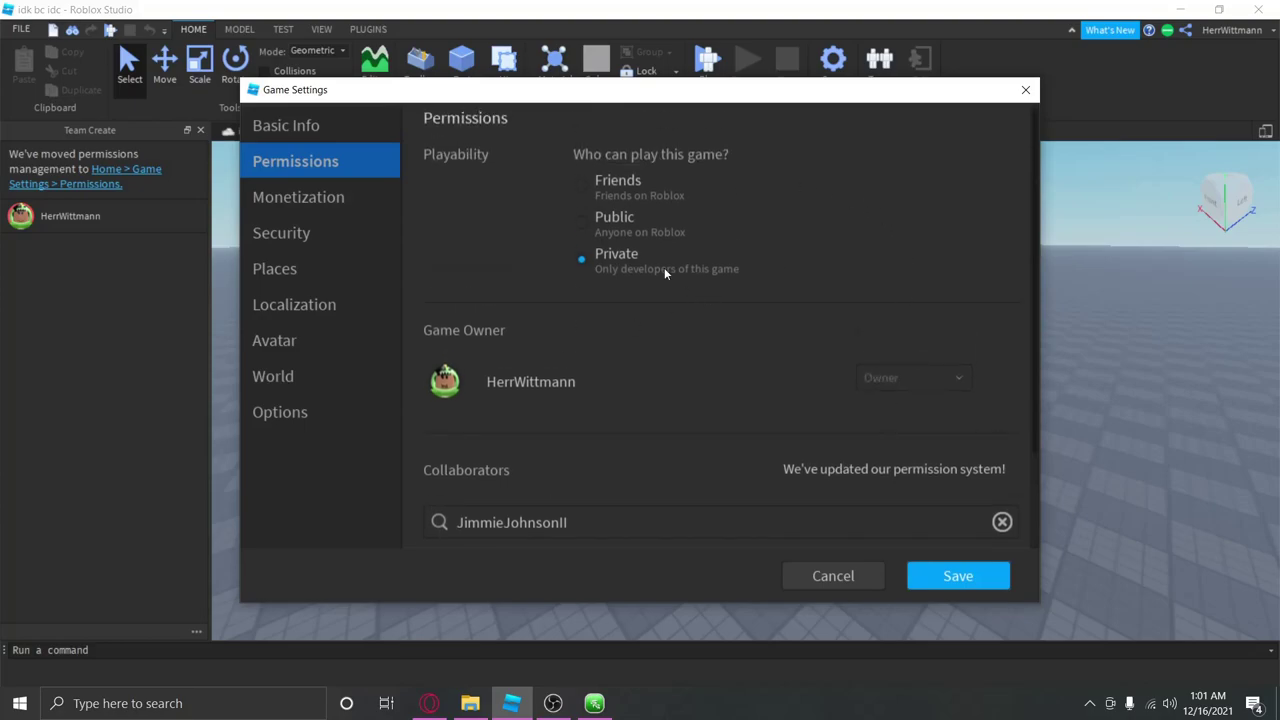
scroll(814, 420, "down", 4)
left_click(910, 490)
left_click(900, 421)
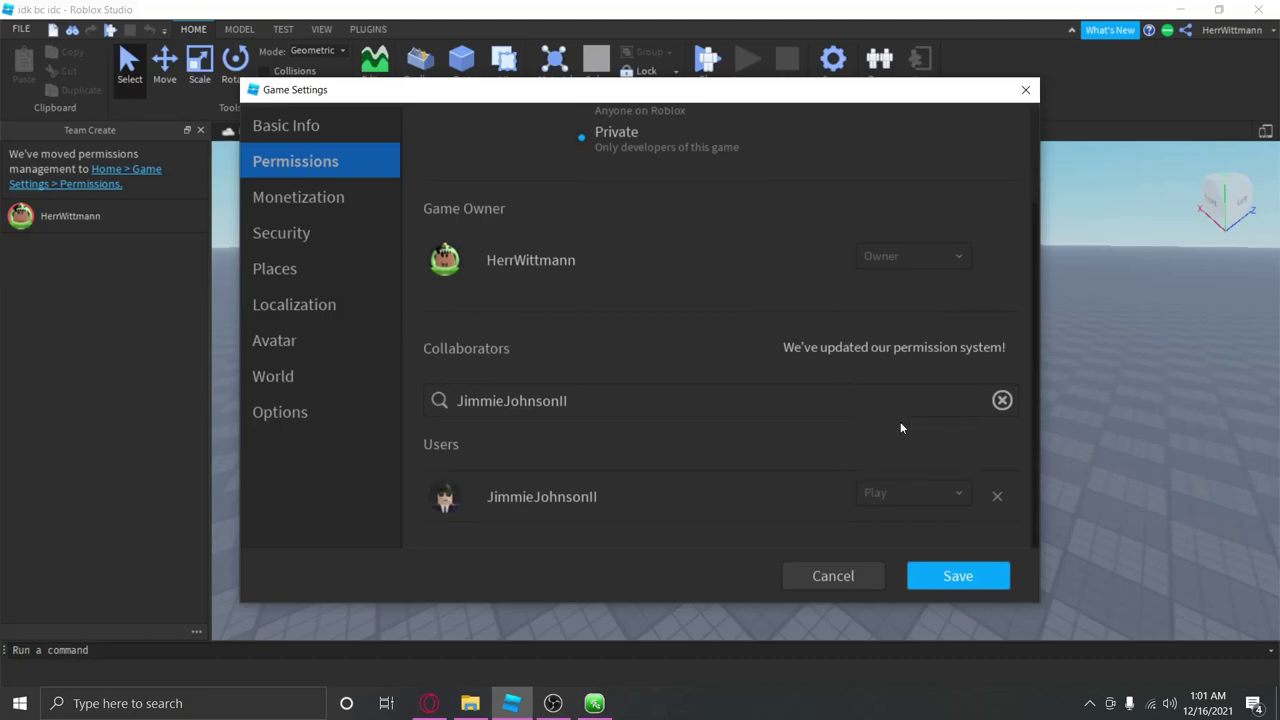
left_click(882, 489)
left_click(895, 460)
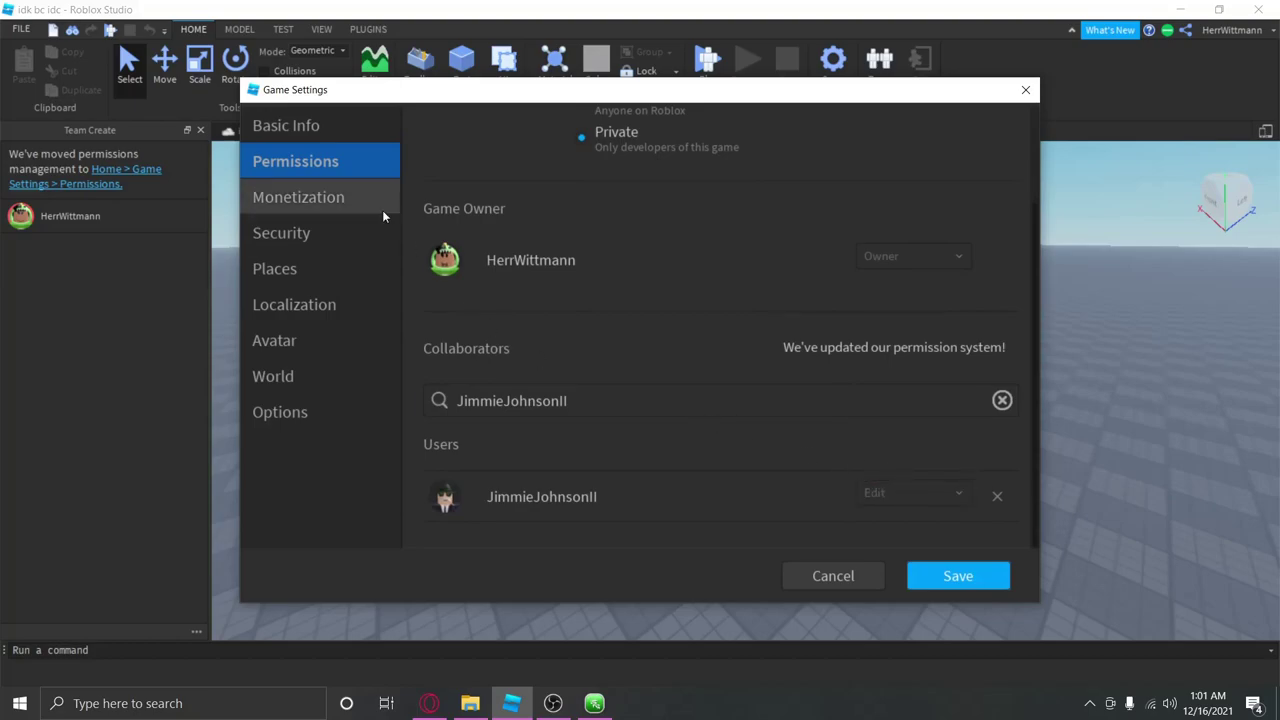
left_click(510, 410)
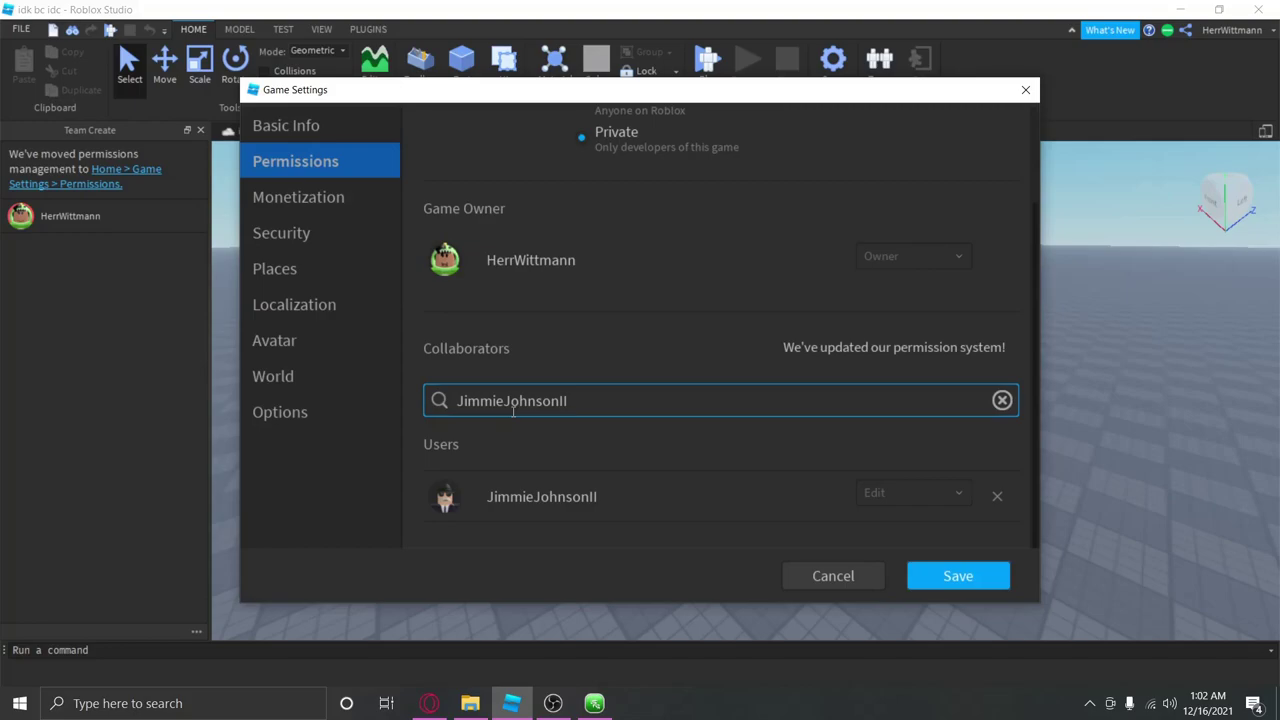
Switch to Opera and select, then deselect, the display name on the Roblox profile.
left_click(429, 703)
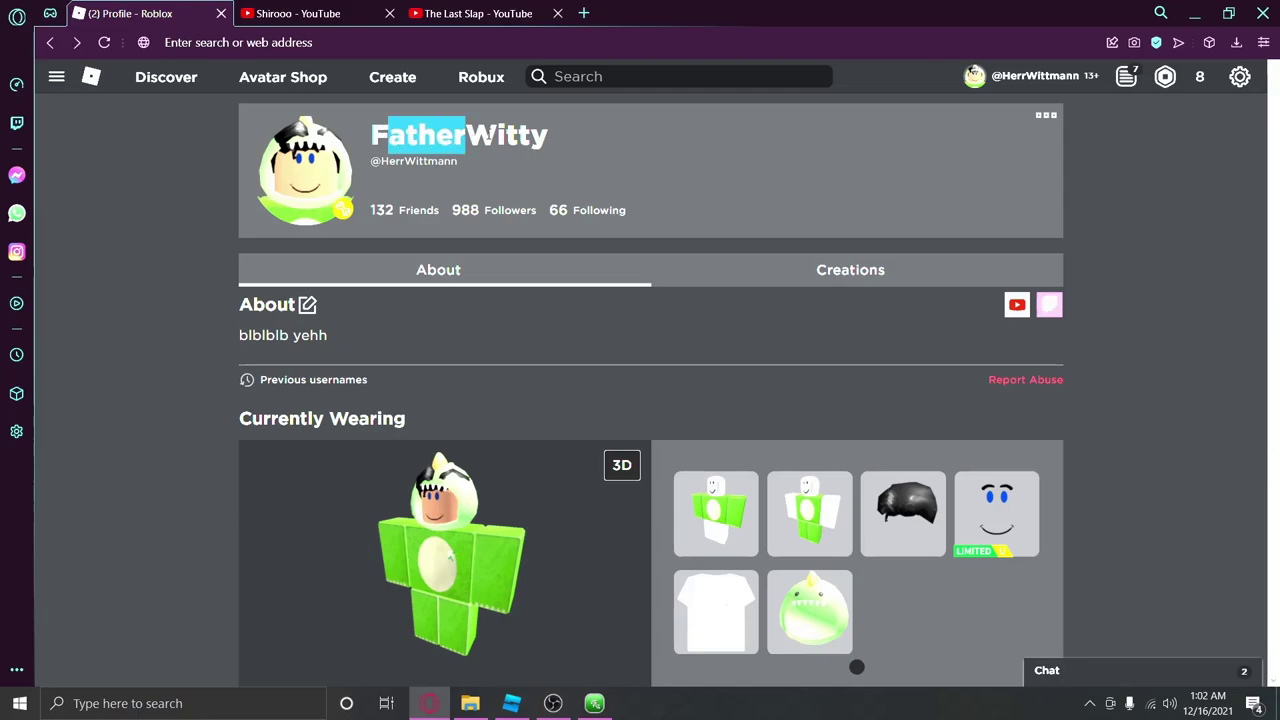
left_click_drag(360, 133, 581, 137)
left_click(476, 126)
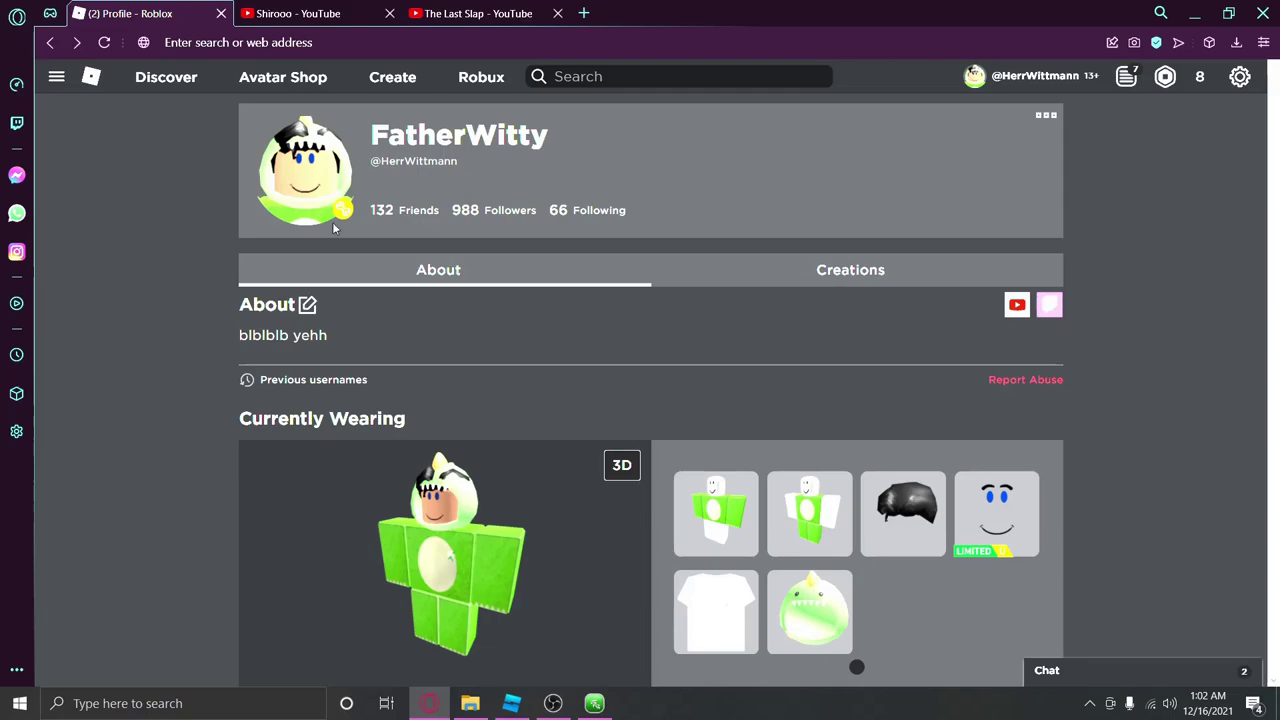
Bring Roblox Studio back to the front showing the Game Settings permissions.
left_click(512, 706)
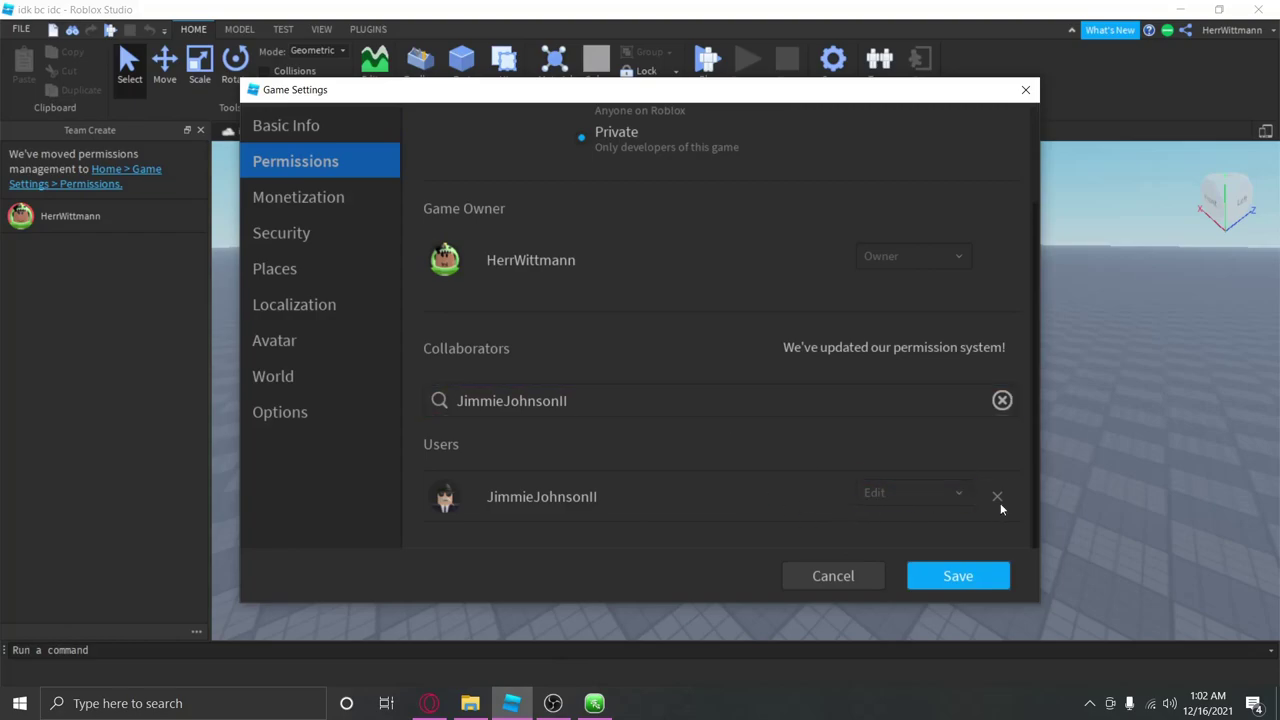
Add Dum01113 as a collaborator by searching 'dum'.
left_click(591, 410)
type("du")
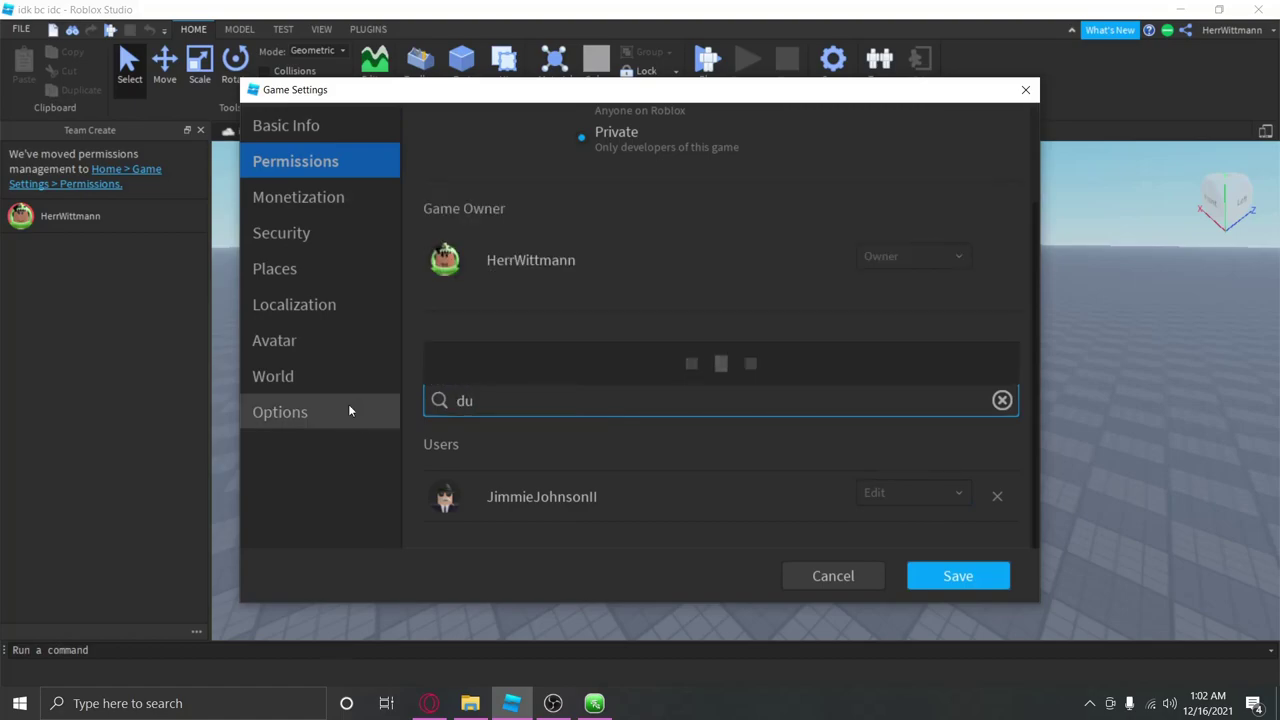
type("m")
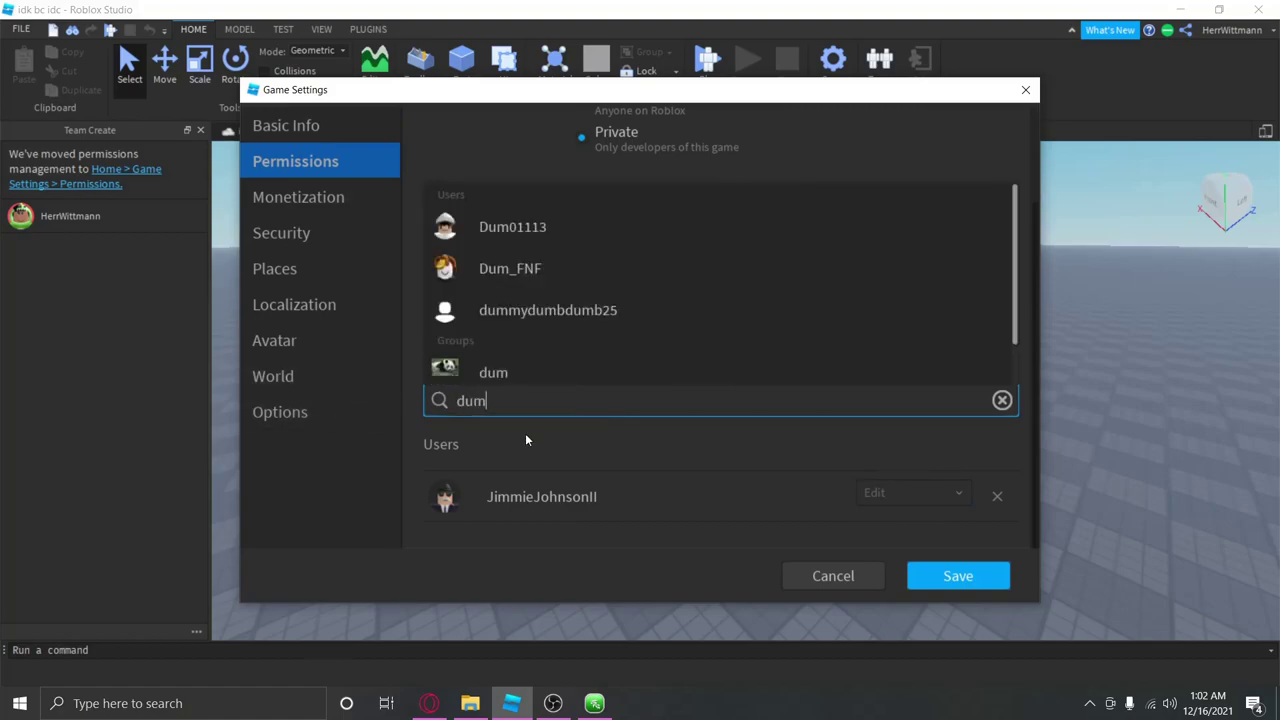
left_click(487, 232)
scroll(614, 508, "down", 1)
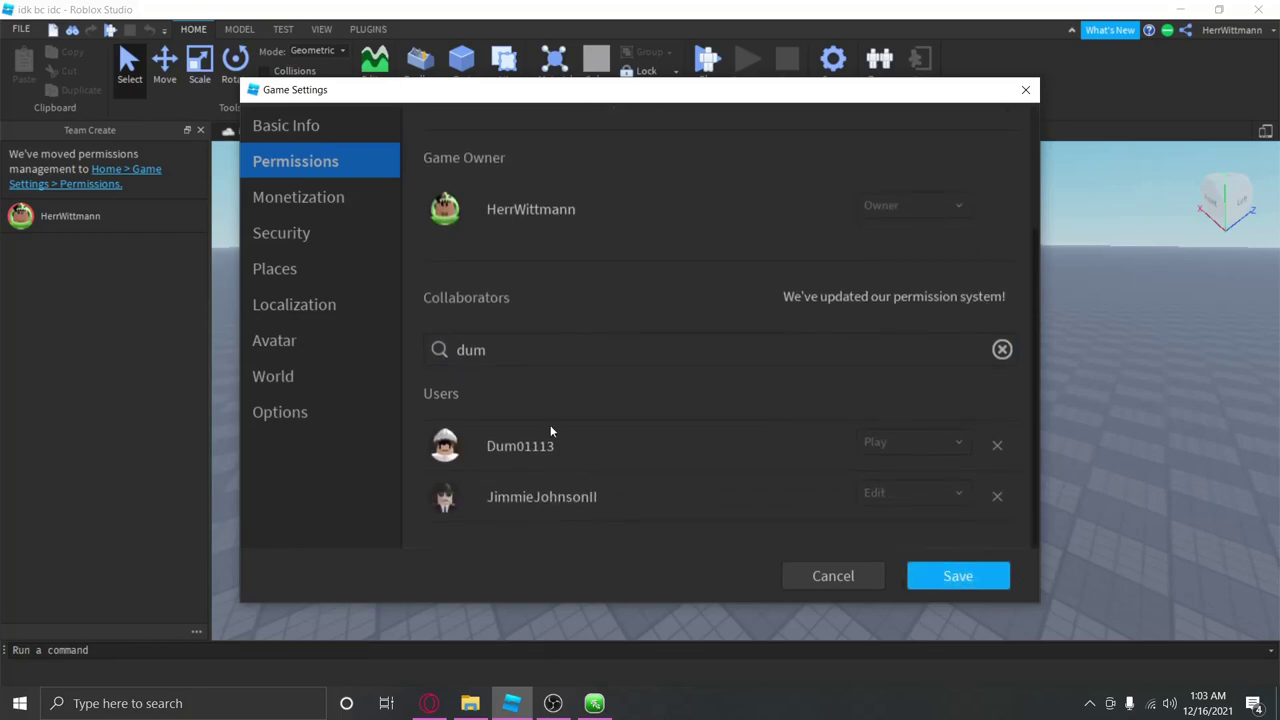
left_click(927, 498)
left_click(927, 498)
left_click(927, 498)
left_click(997, 445)
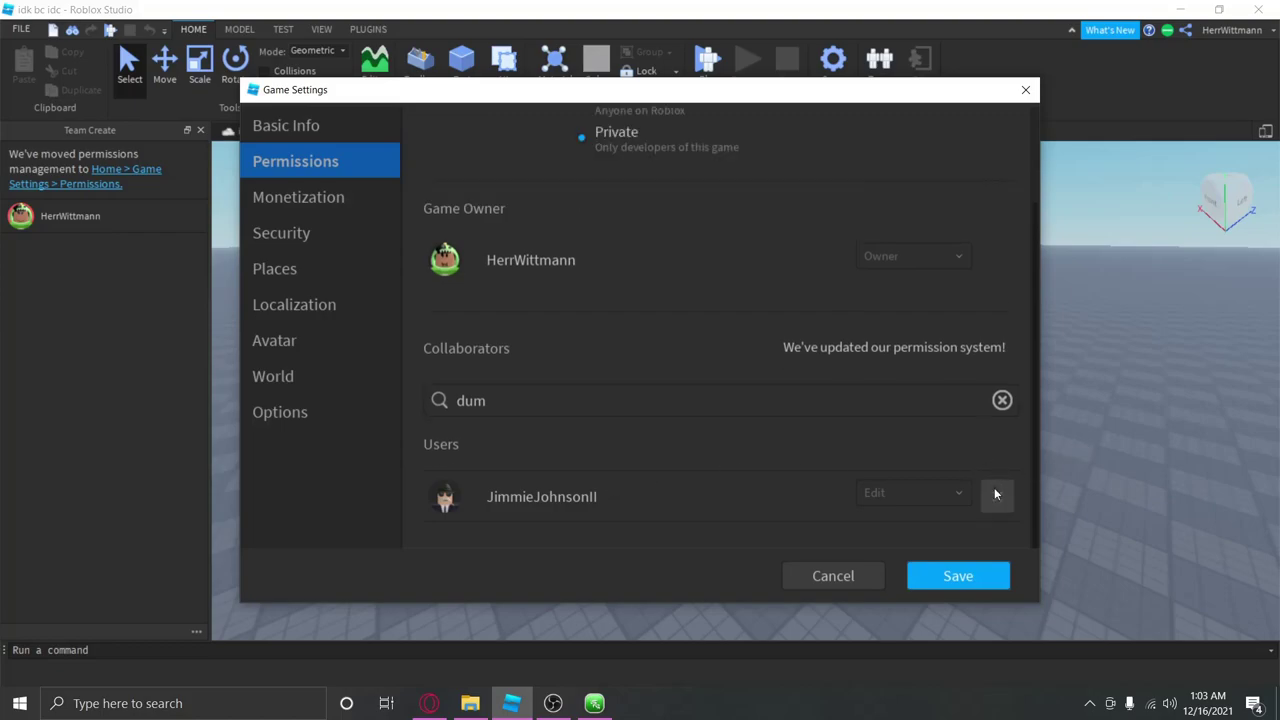
left_click(997, 493)
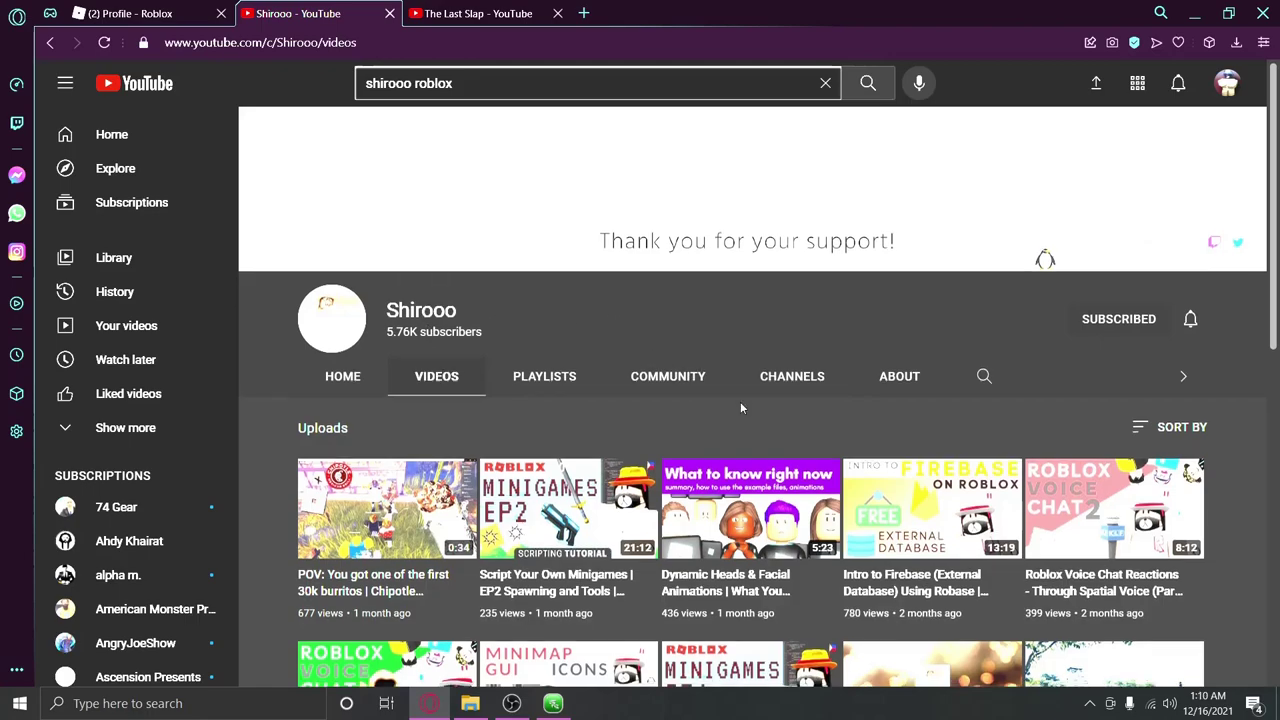
Scroll down through Shirooo's YouTube uploads grid and back up toward the top.
scroll(740, 401, "down", 1)
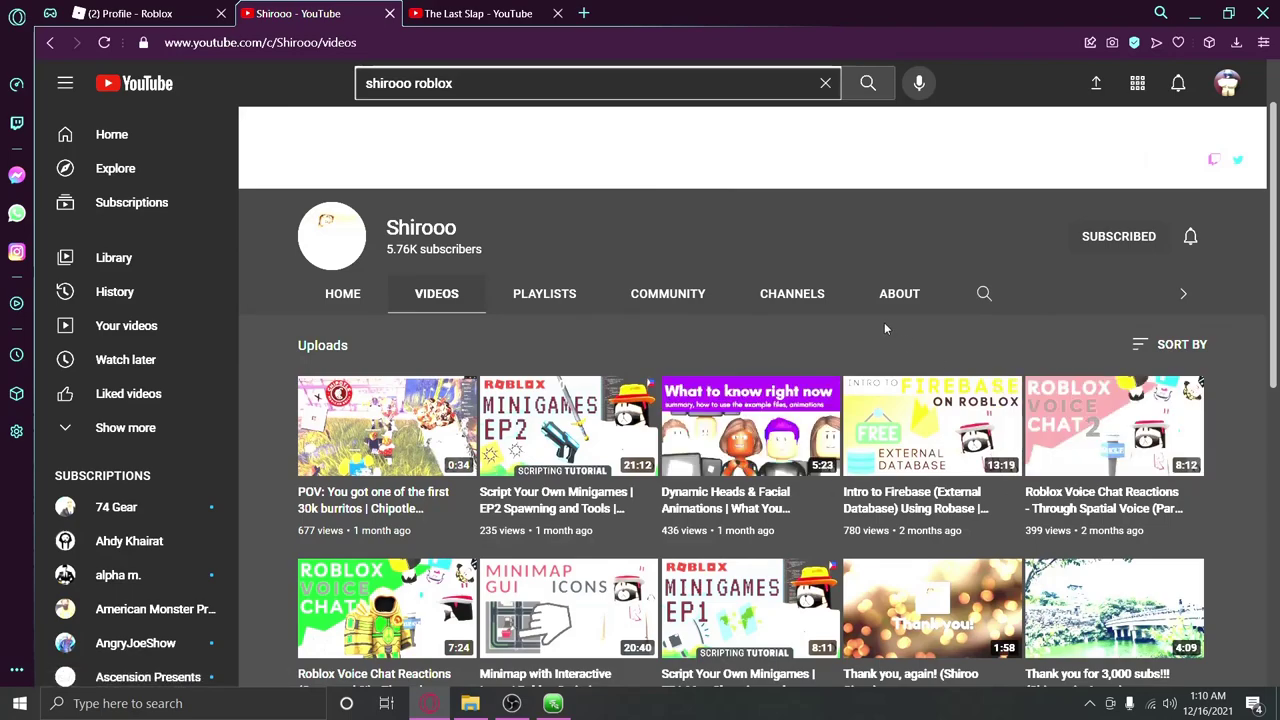
scroll(1233, 376, "down", 2)
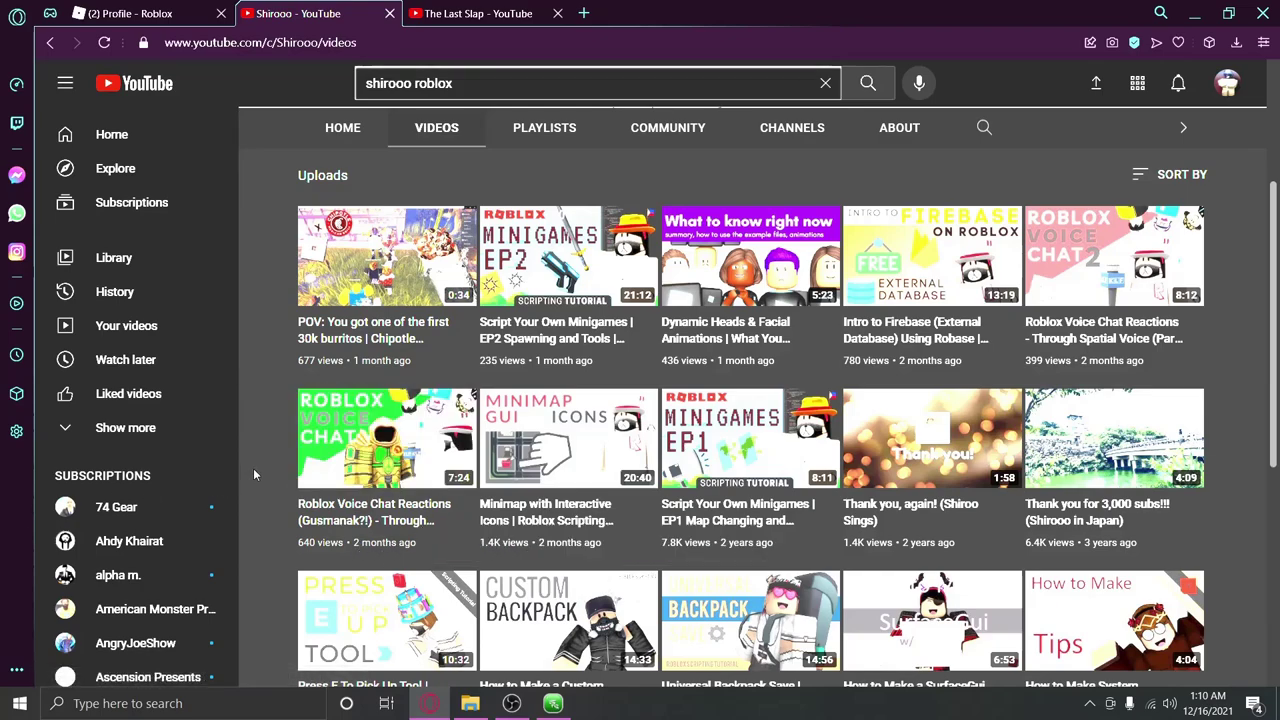
scroll(253, 468, "down", 3)
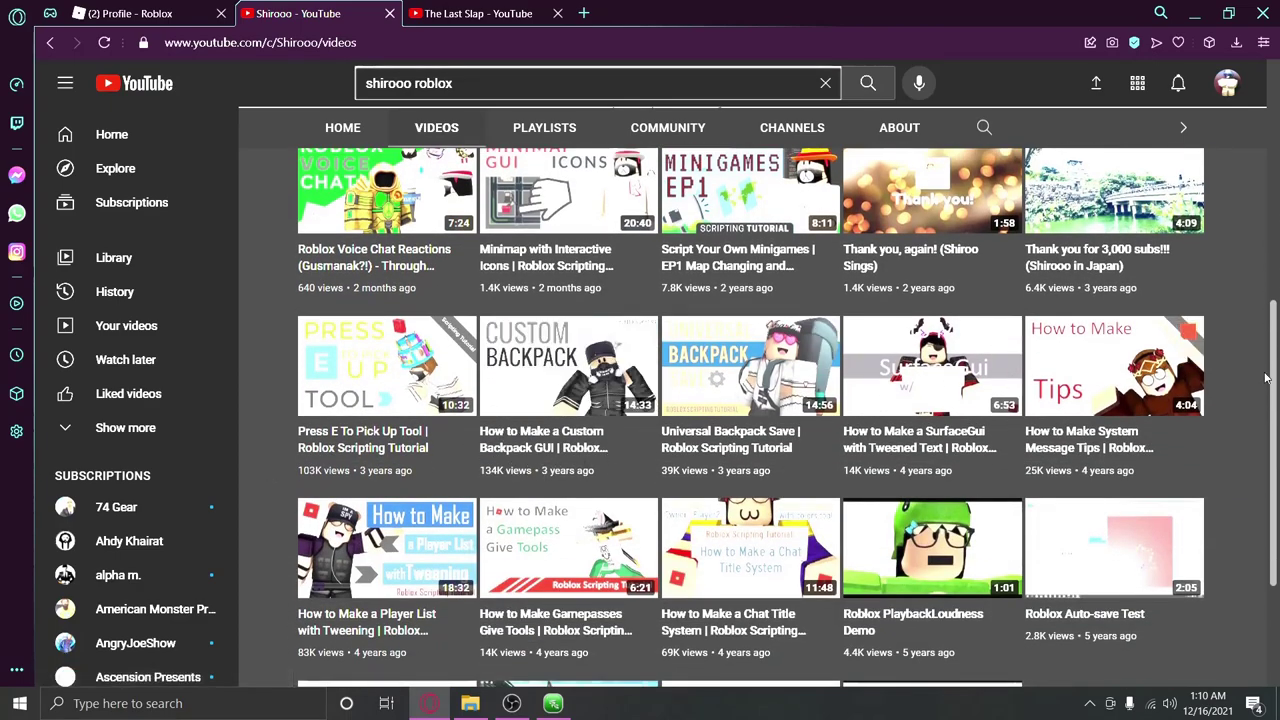
scroll(1265, 380, "down", 2)
scroll(1260, 458, "up", 4)
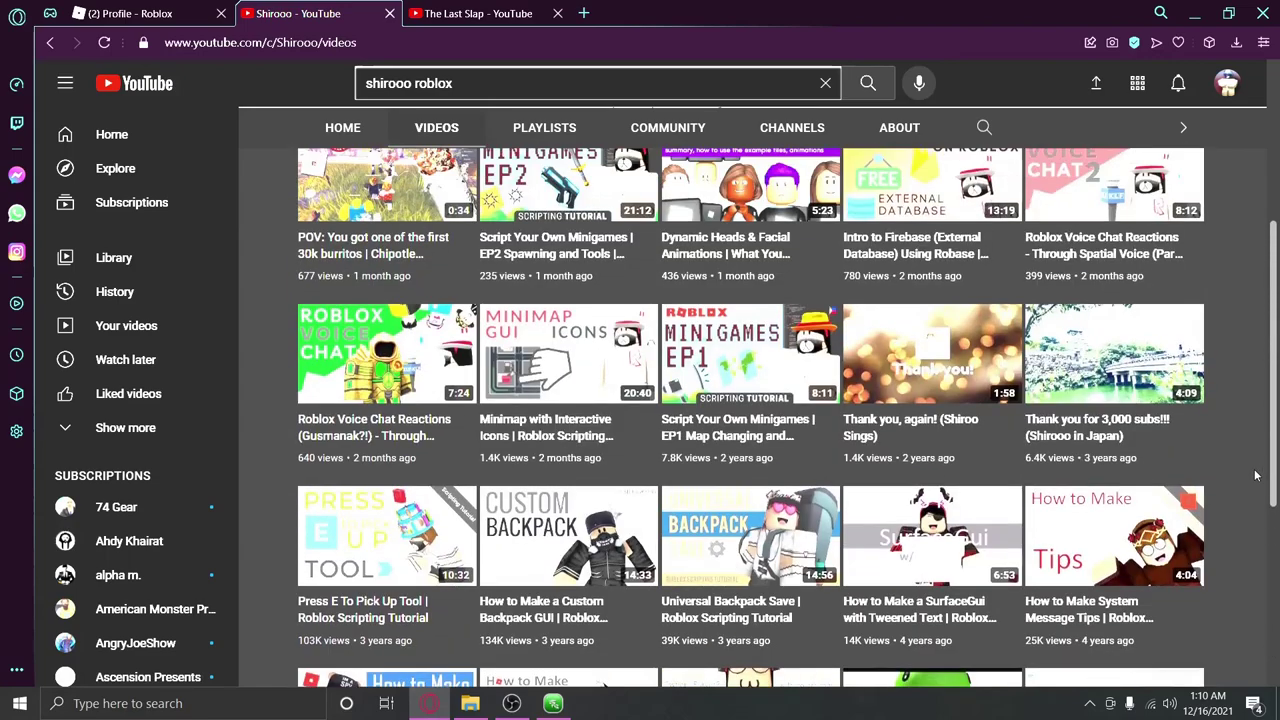
scroll(1258, 466, "up", 4)
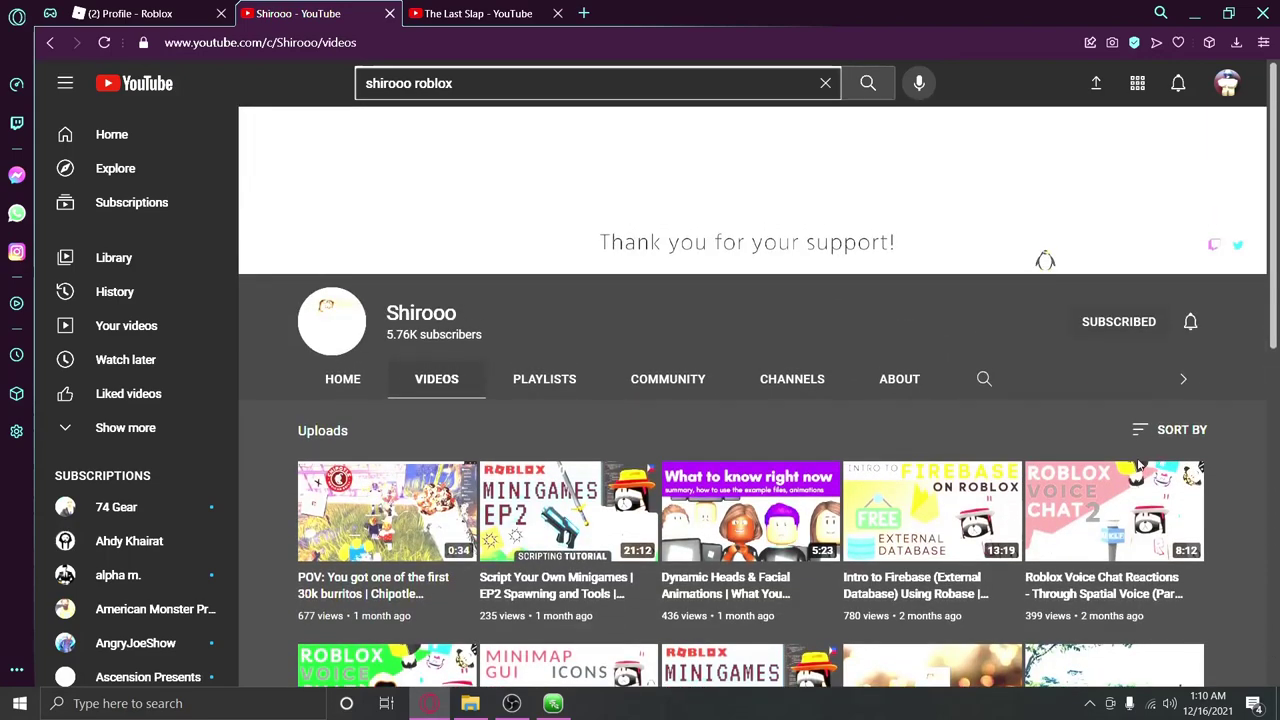